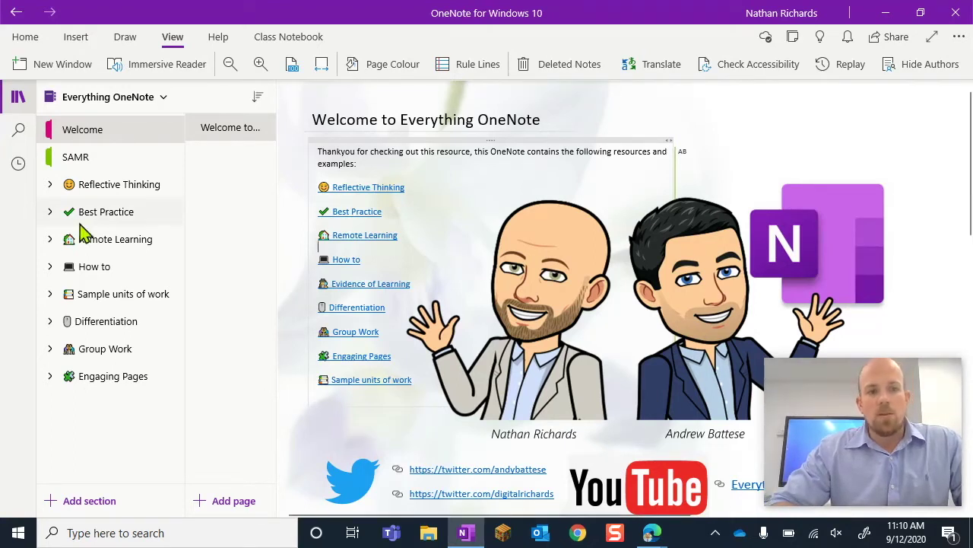
Expand How to › Ribbon Features › Maths and open the Maths Tool section's Managing Student Access page.
{"action": "left_click", "coordinate": [50, 266]}
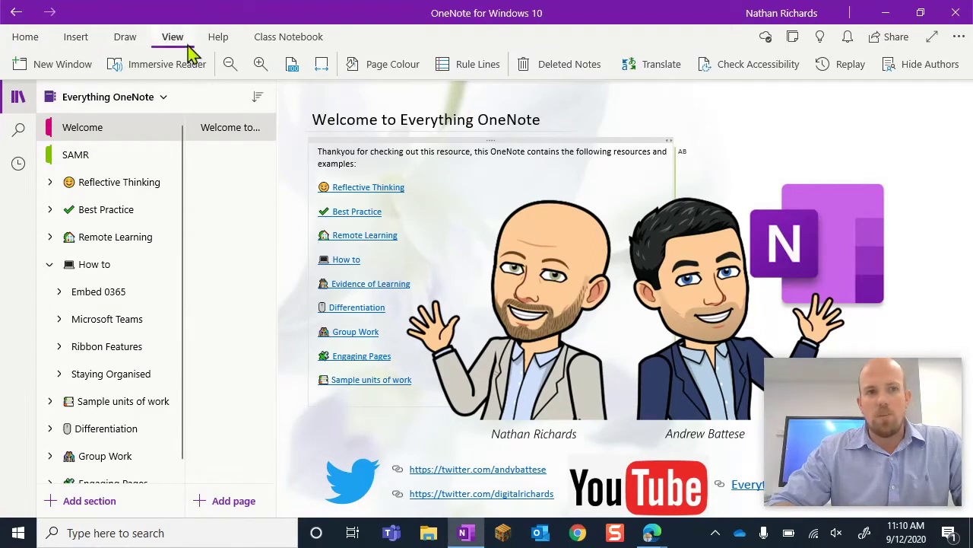
{"action": "left_click", "coordinate": [129, 38]}
{"action": "left_click", "coordinate": [76, 38]}
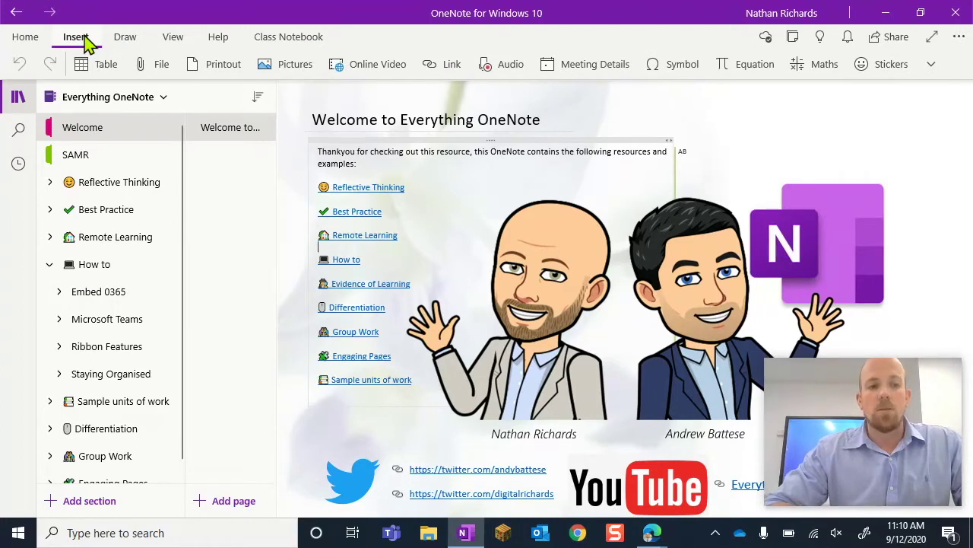
{"action": "left_click", "coordinate": [68, 346]}
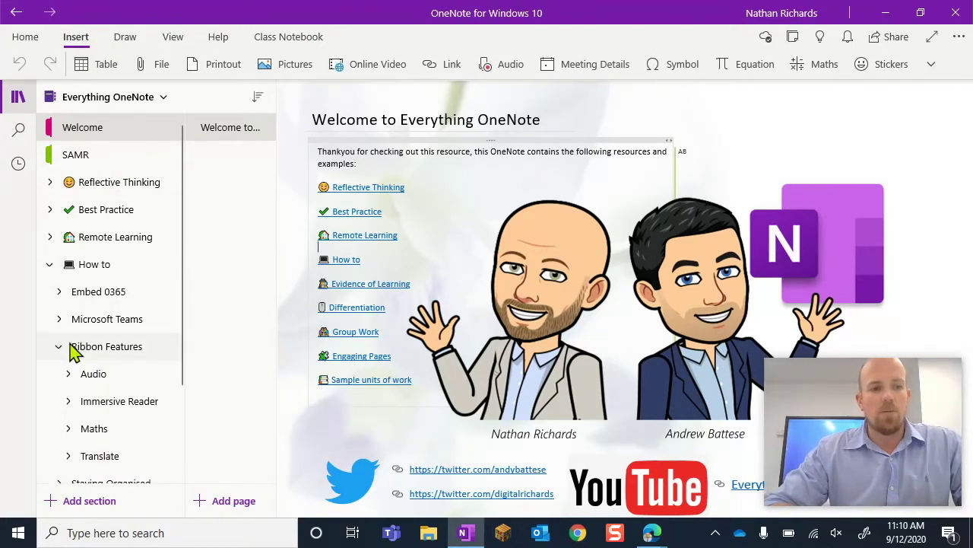
{"action": "scroll", "coordinate": [71, 352], "scroll_direction": "down", "scroll_amount": 1}
{"action": "left_click", "coordinate": [74, 372]}
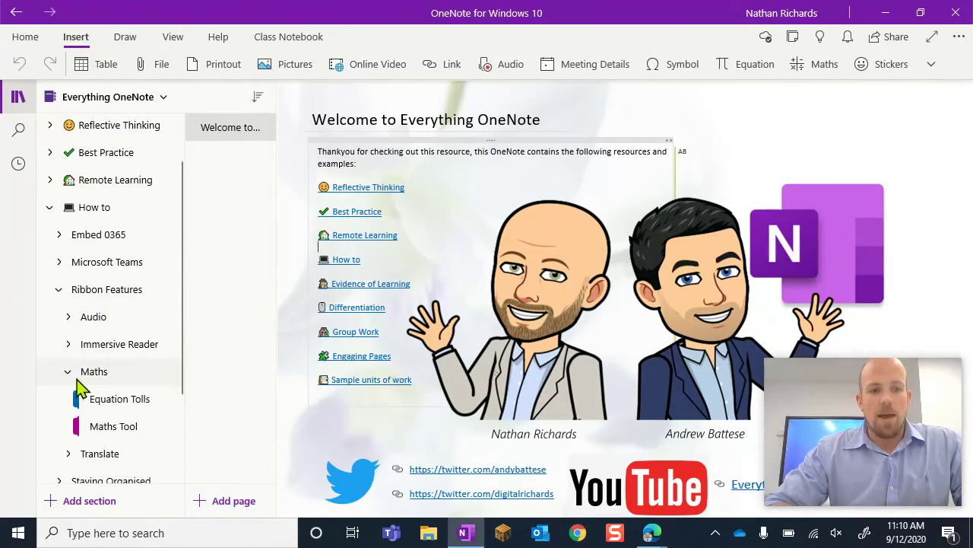
{"action": "scroll", "coordinate": [81, 387], "scroll_direction": "down", "scroll_amount": 2}
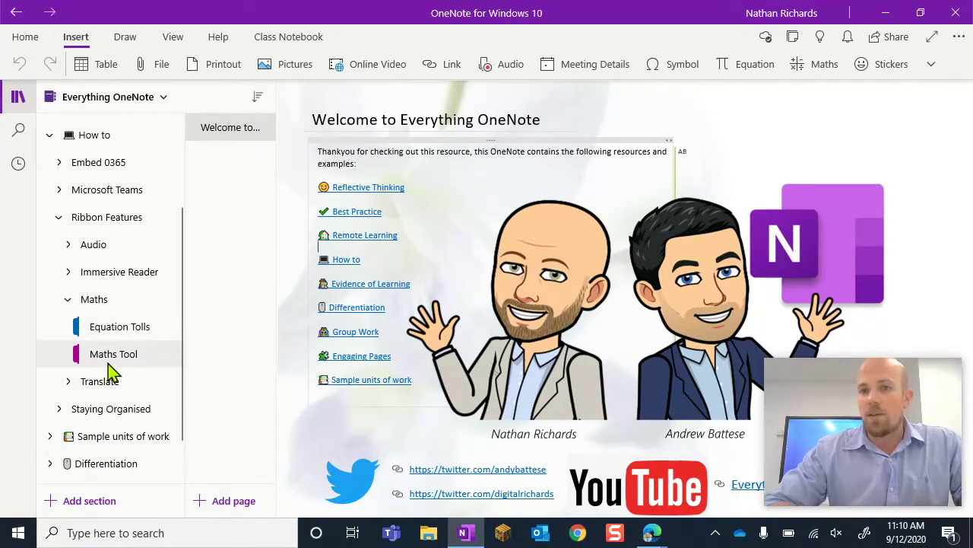
{"action": "left_click", "coordinate": [107, 363]}
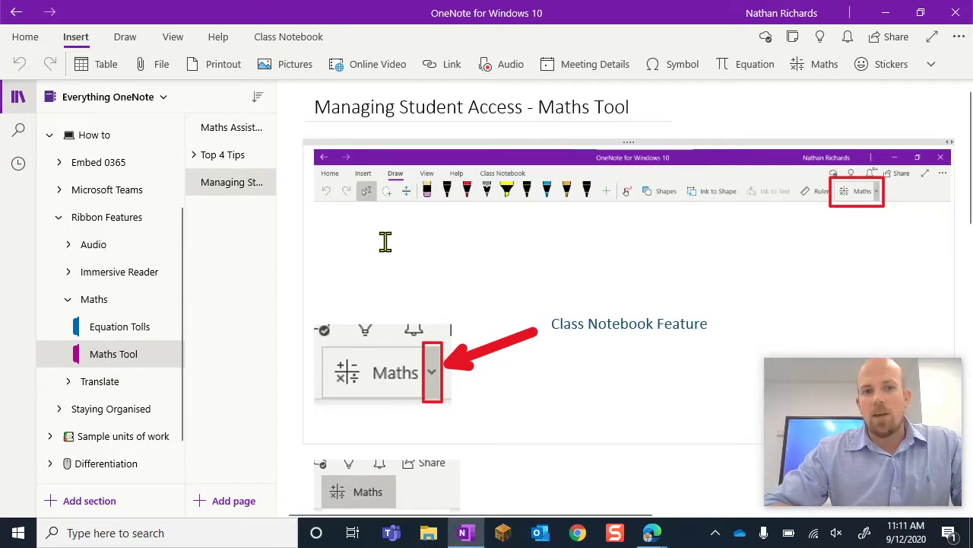
Scroll the Managing Student Access page to the Maths Options example with 30-minute time-out and Solving off.
{"action": "scroll", "coordinate": [385, 241], "scroll_direction": "down", "scroll_amount": 1}
{"action": "scroll", "coordinate": [386, 241], "scroll_direction": "up", "scroll_amount": 1}
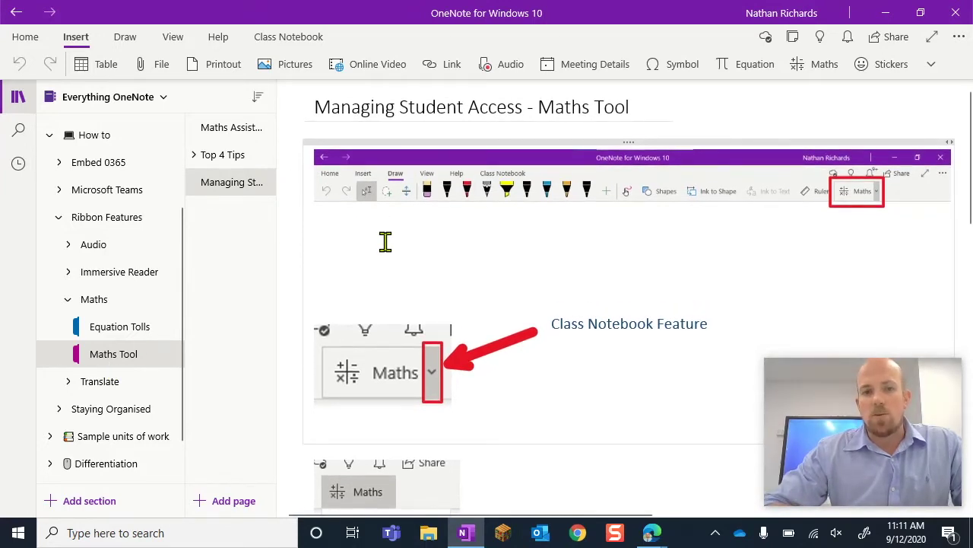
{"action": "scroll", "coordinate": [386, 241], "scroll_direction": "down", "scroll_amount": 2}
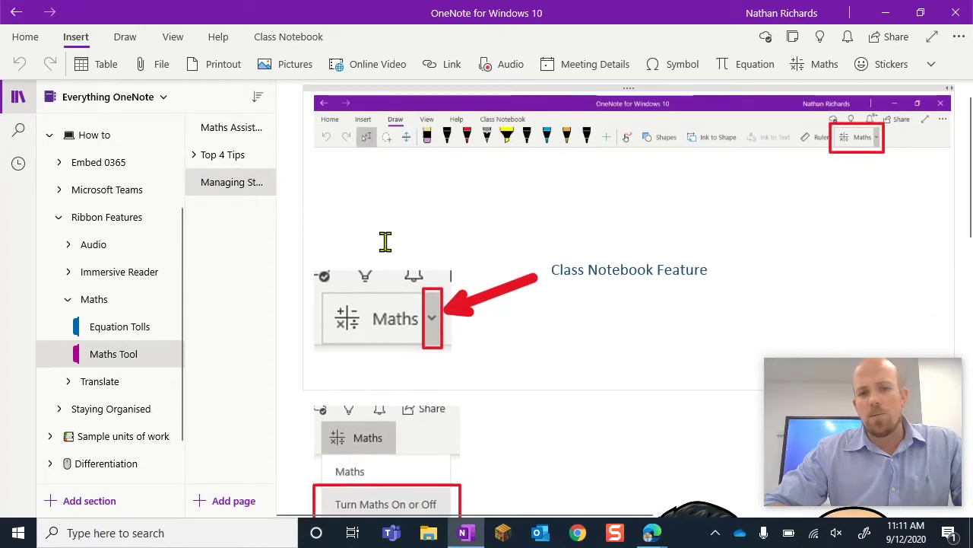
{"action": "scroll", "coordinate": [386, 241], "scroll_direction": "down", "scroll_amount": 5}
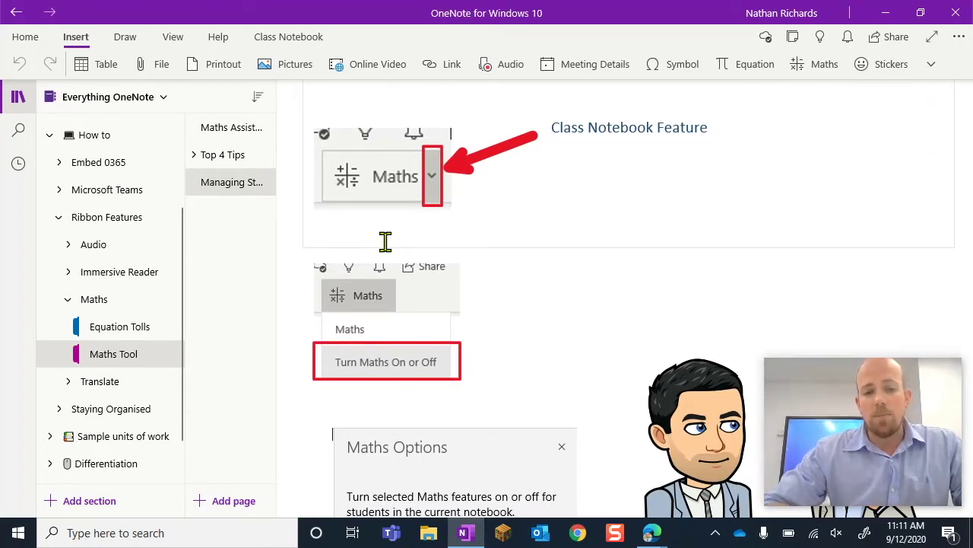
{"action": "scroll", "coordinate": [386, 241], "scroll_direction": "down", "scroll_amount": 5}
{"action": "scroll", "coordinate": [386, 241], "scroll_direction": "up", "scroll_amount": 12}
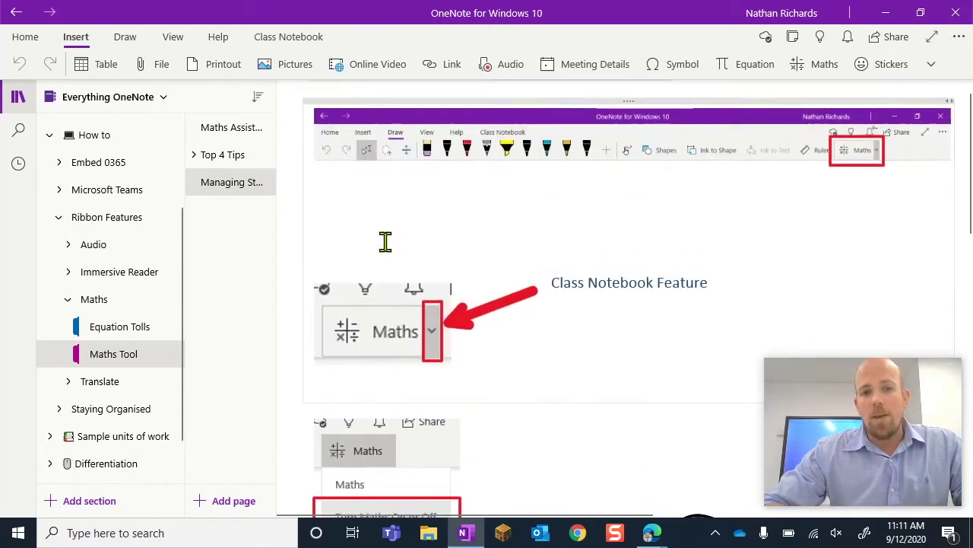
{"action": "scroll", "coordinate": [385, 241], "scroll_direction": "down", "scroll_amount": 12}
{"action": "scroll", "coordinate": [385, 241], "scroll_direction": "down", "scroll_amount": 8}
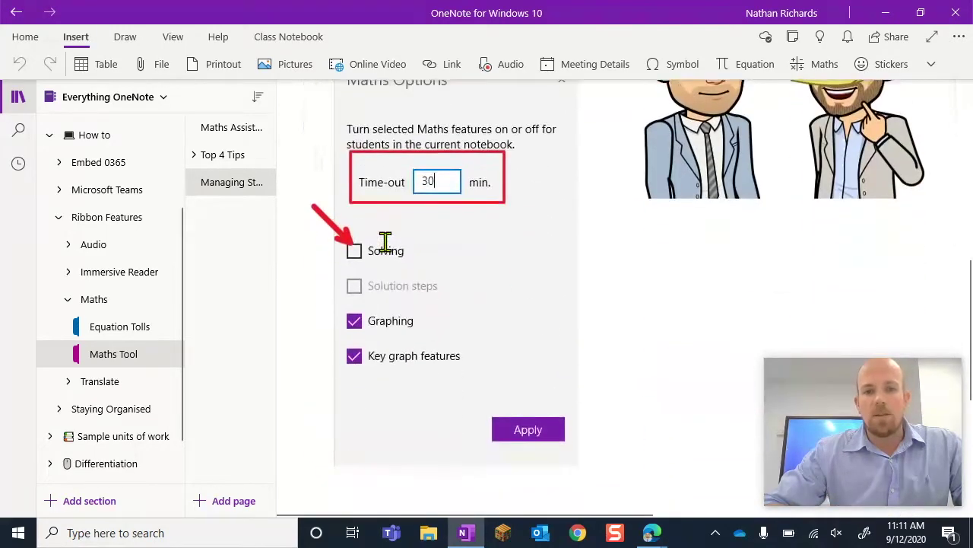
{"action": "scroll", "coordinate": [386, 241], "scroll_direction": "up", "scroll_amount": 1}
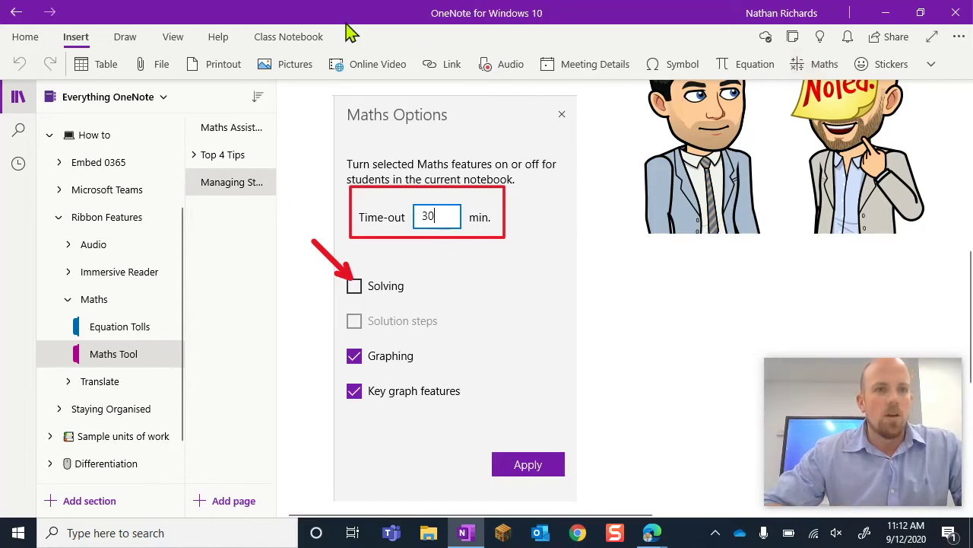
Switch from the current notebook to the Green Class Notebook.
{"action": "left_click", "coordinate": [164, 96]}
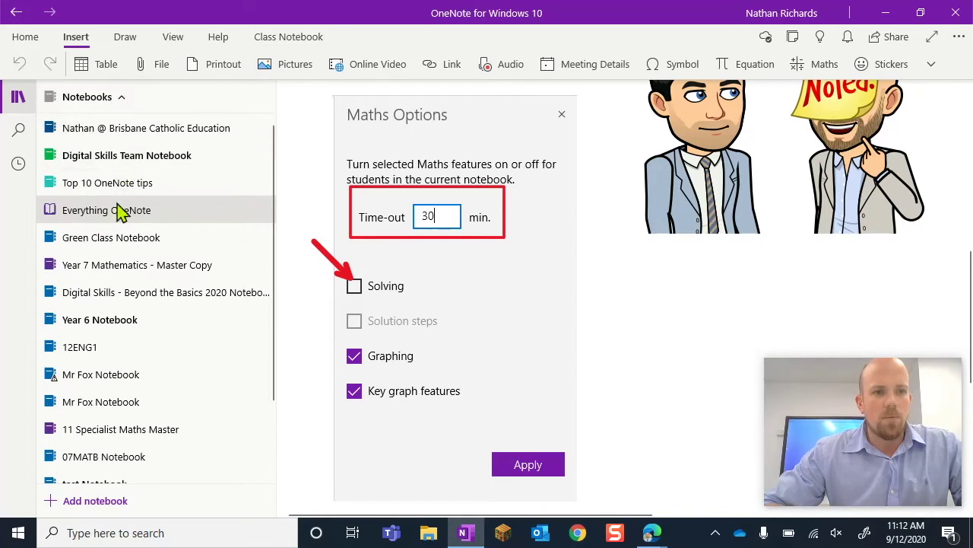
{"action": "left_click", "coordinate": [124, 213]}
{"action": "left_click", "coordinate": [126, 99]}
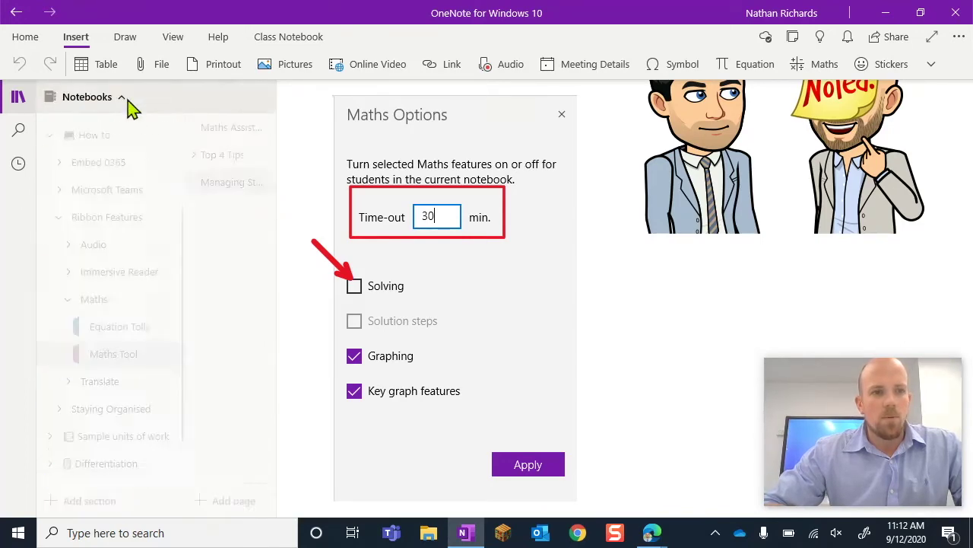
{"action": "left_click", "coordinate": [114, 239]}
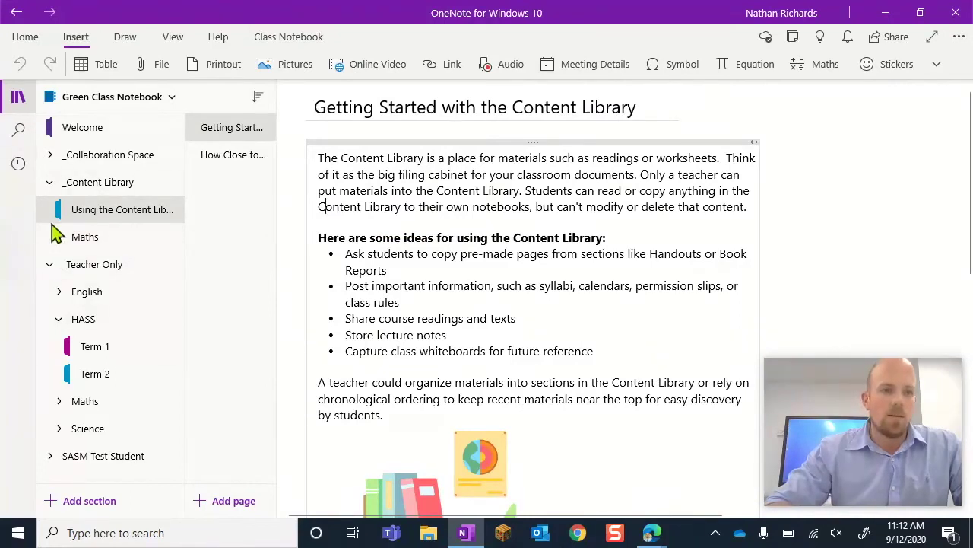
Collapse the _Content Library and _Teacher Only groups and open the students' Maths Options panel.
{"action": "left_click", "coordinate": [48, 186]}
{"action": "left_click", "coordinate": [49, 211]}
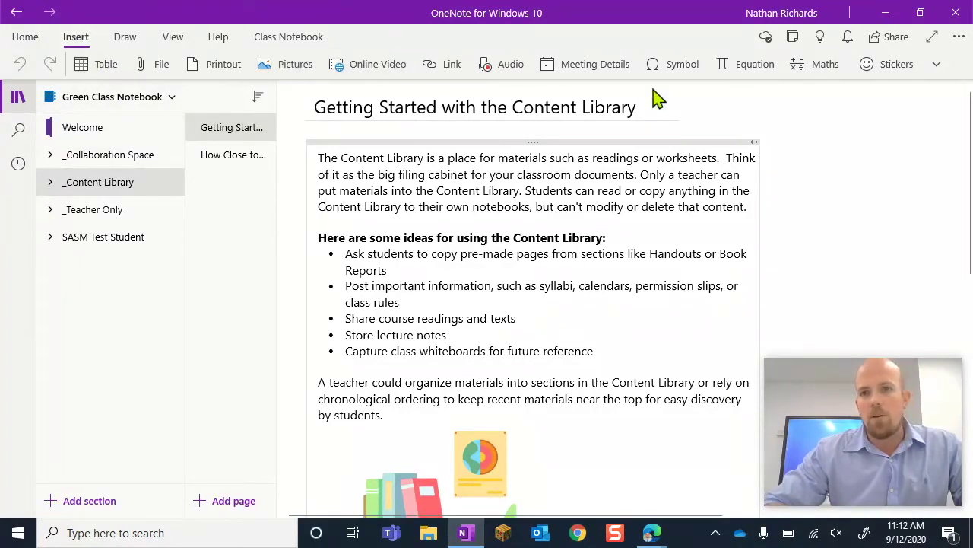
{"action": "left_click", "coordinate": [847, 66]}
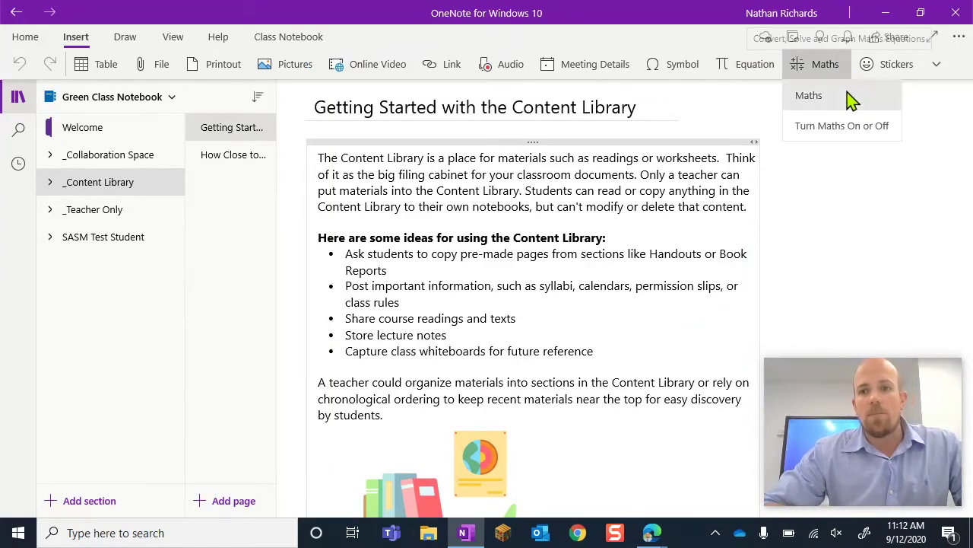
{"action": "left_click", "coordinate": [866, 132]}
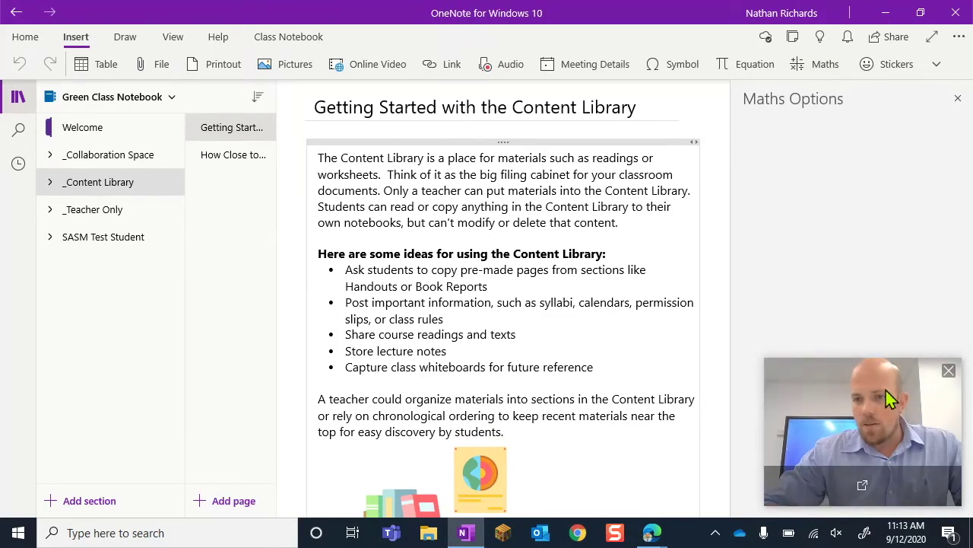
Try the Solving and Solution steps options, leaving Solving turned off for students.
{"action": "left_click_drag", "start_coordinate": [892, 397], "coordinate": [124, 399]}
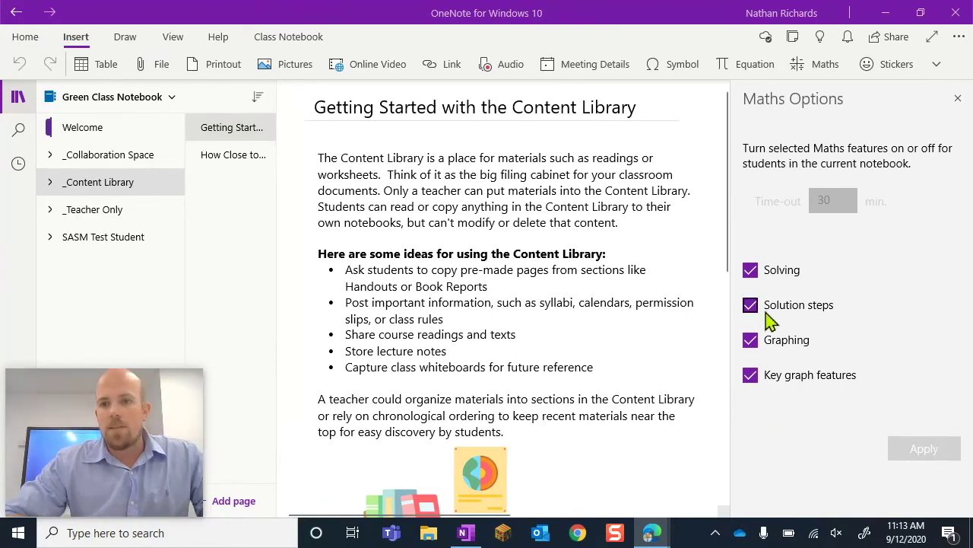
{"action": "left_click", "coordinate": [751, 270]}
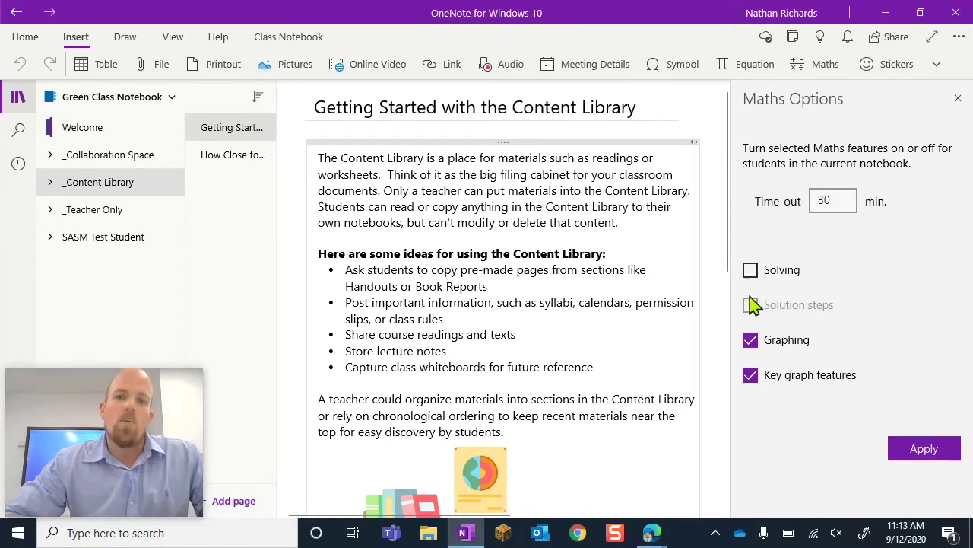
{"action": "left_click", "coordinate": [750, 270]}
{"action": "left_click", "coordinate": [751, 305]}
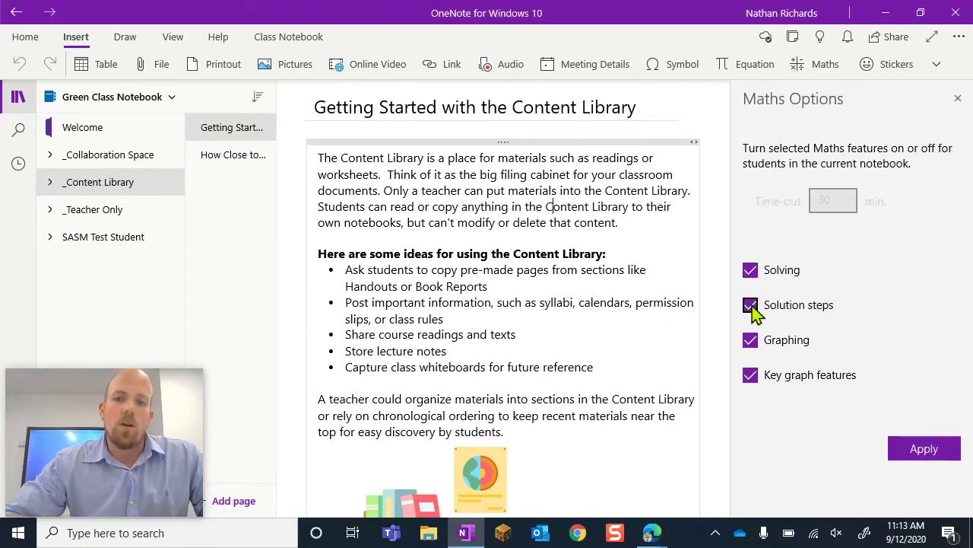
{"action": "left_click", "coordinate": [750, 271]}
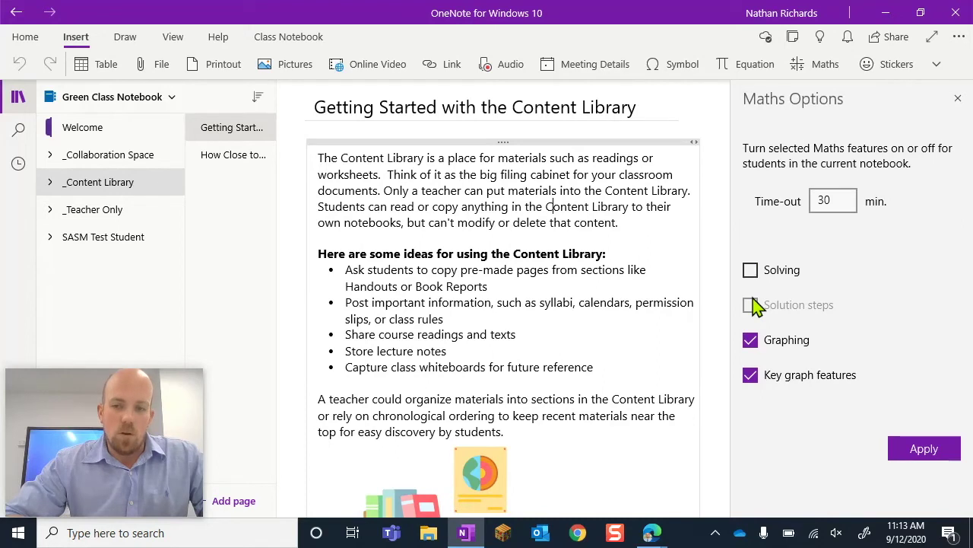
Turn Key graph features on and leave Graphing turned off for students.
{"action": "left_click", "coordinate": [751, 342]}
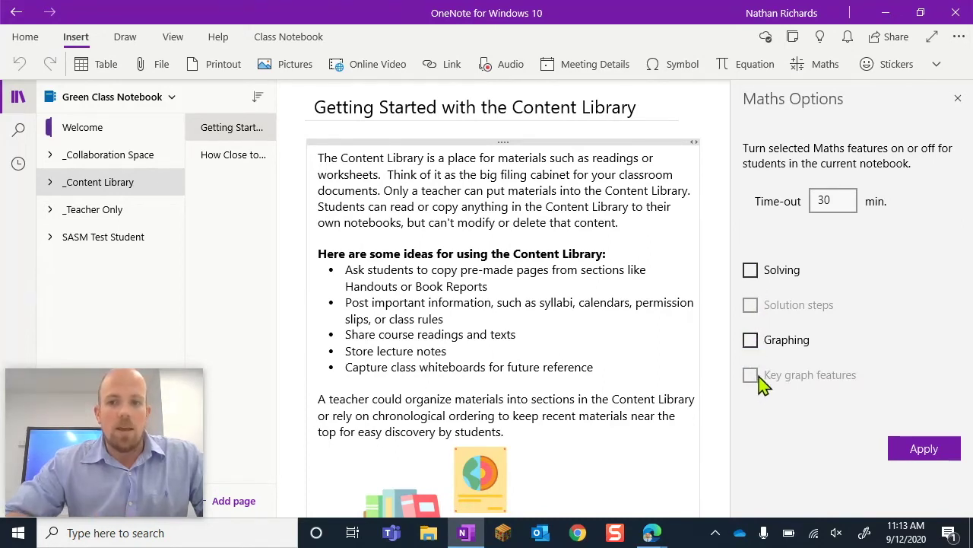
{"action": "left_click", "coordinate": [753, 345]}
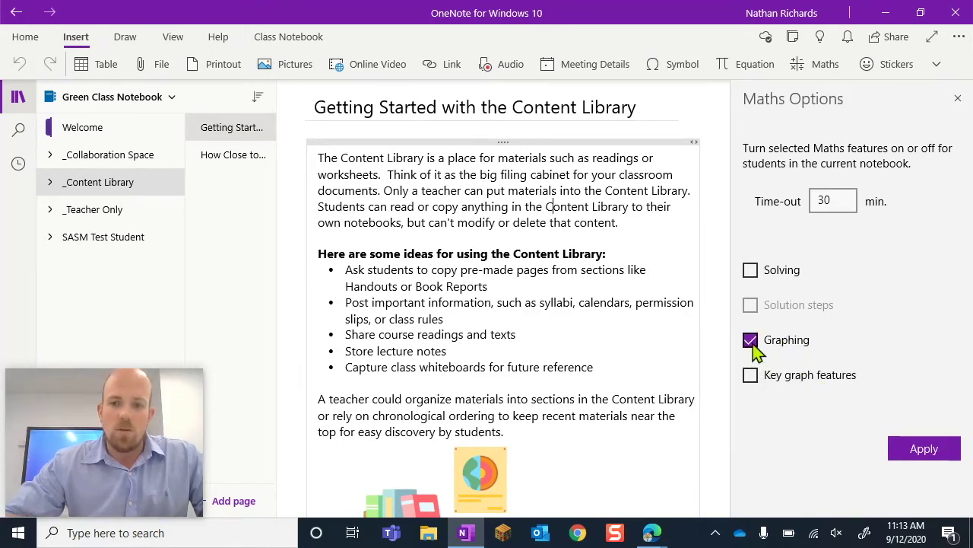
{"action": "left_click", "coordinate": [752, 375]}
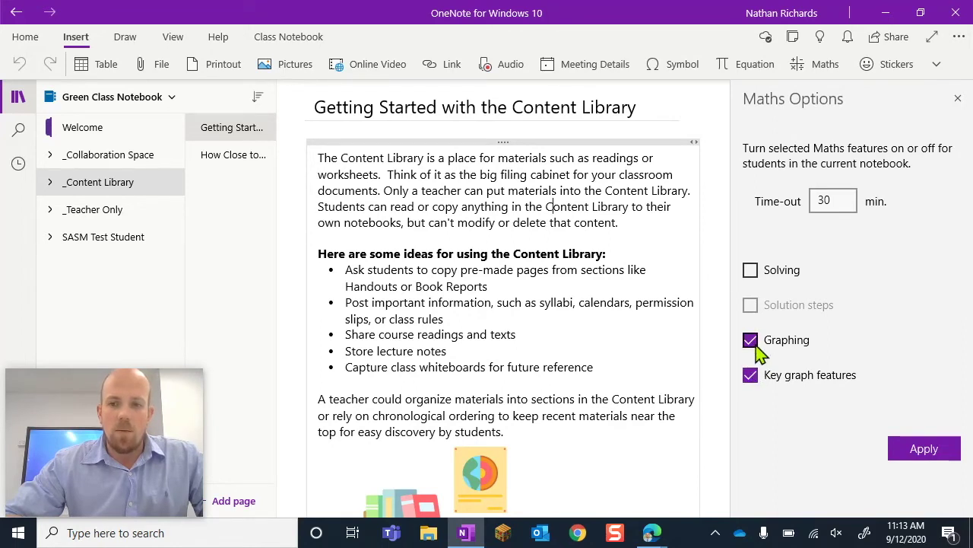
{"action": "left_click", "coordinate": [752, 345]}
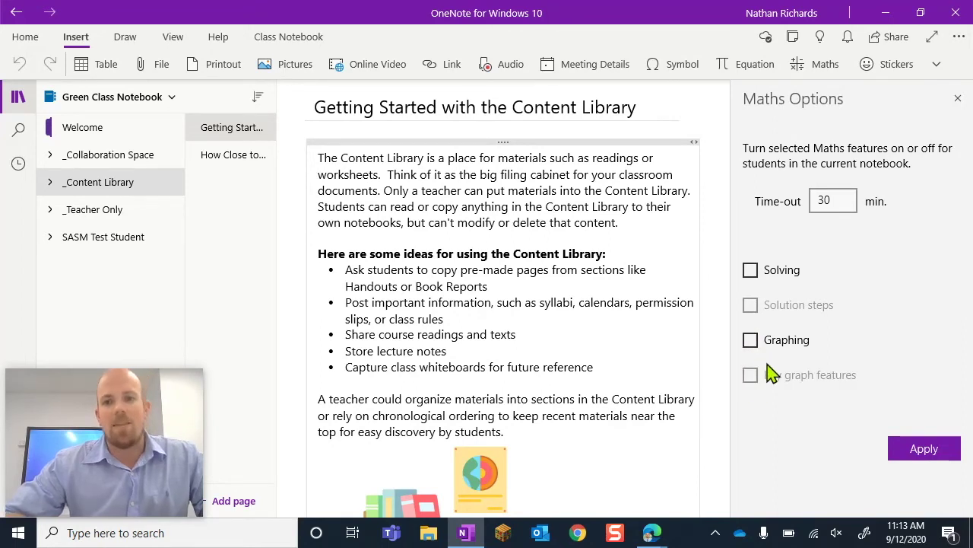
Finish with Solving and Solution steps both off, then select the 30-minute time-out box.
{"action": "left_click", "coordinate": [752, 271]}
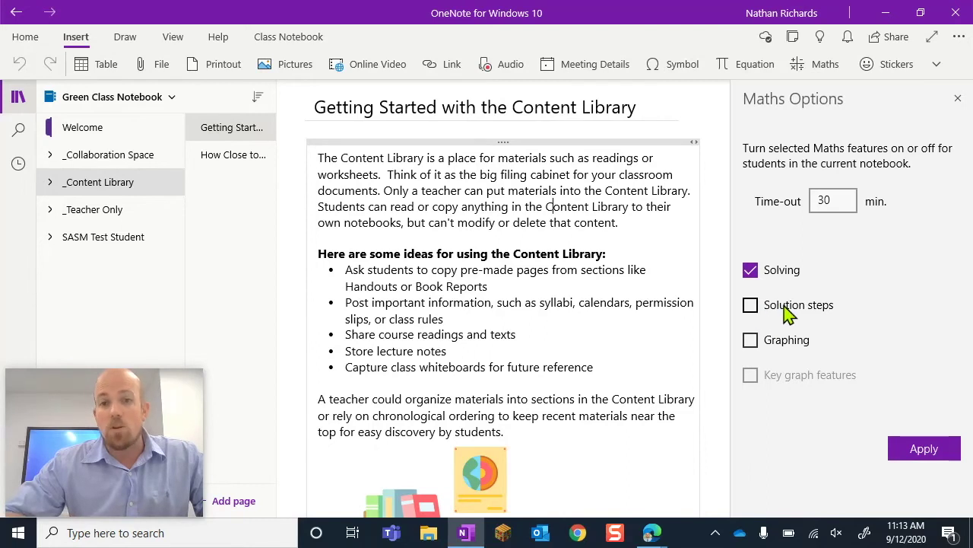
{"action": "left_click", "coordinate": [754, 308]}
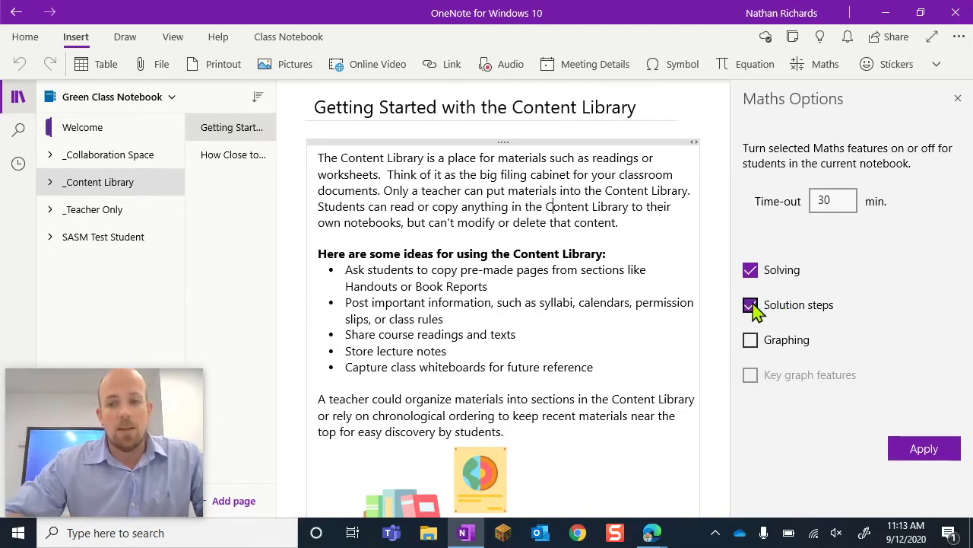
{"action": "left_click", "coordinate": [751, 270]}
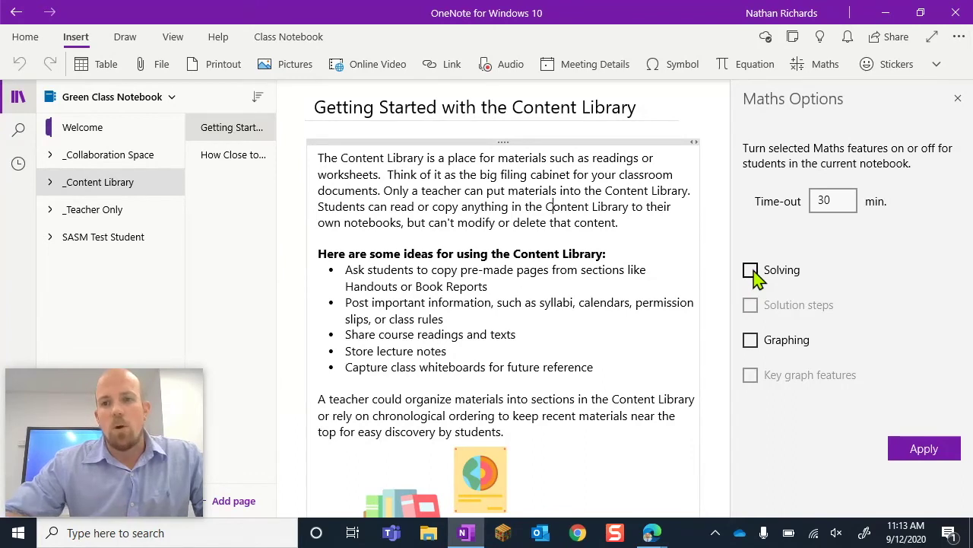
{"action": "left_click", "coordinate": [847, 200]}
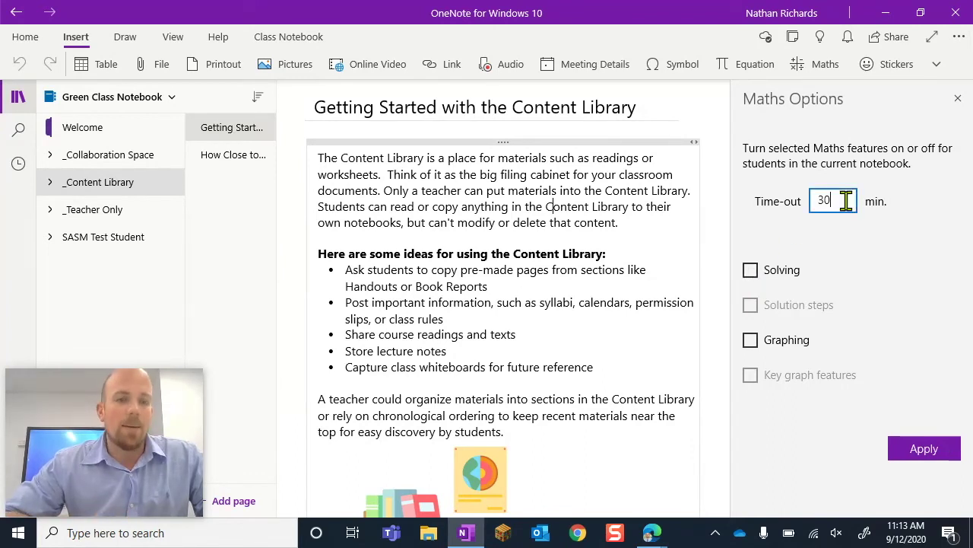